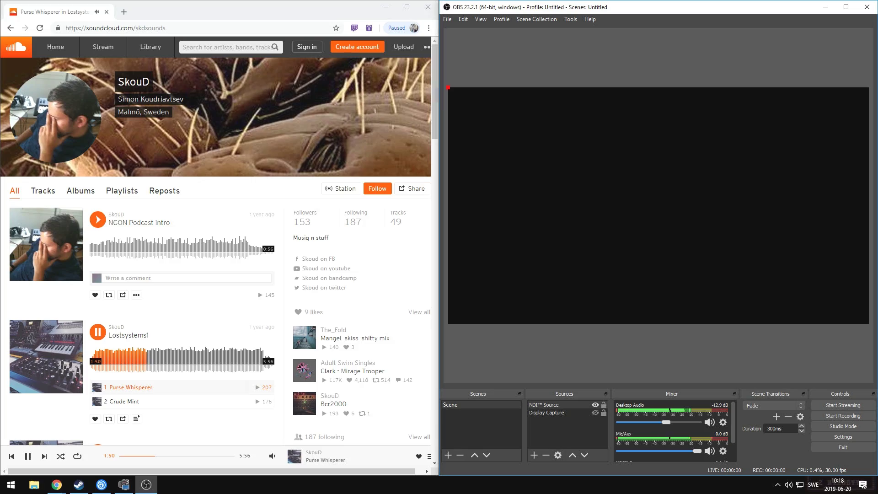
# - Confirm in Output audio settings that Track 1 is 'Mic' and Track 2 is 'Music', then close Settings
pyautogui.hotkey('alt', 'f')
pyautogui.press('Down')
pyautogui.press('Down')
pyautogui.press('Return')
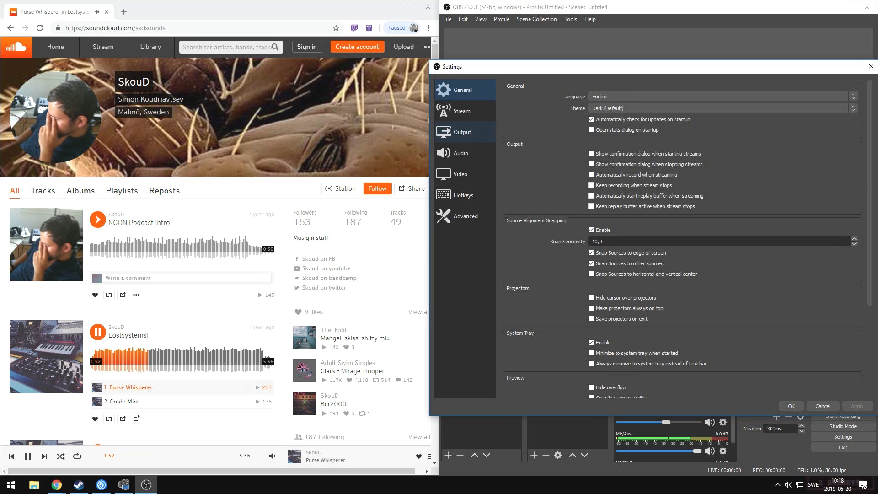
pyautogui.click(462, 132)
pyautogui.click(570, 105)
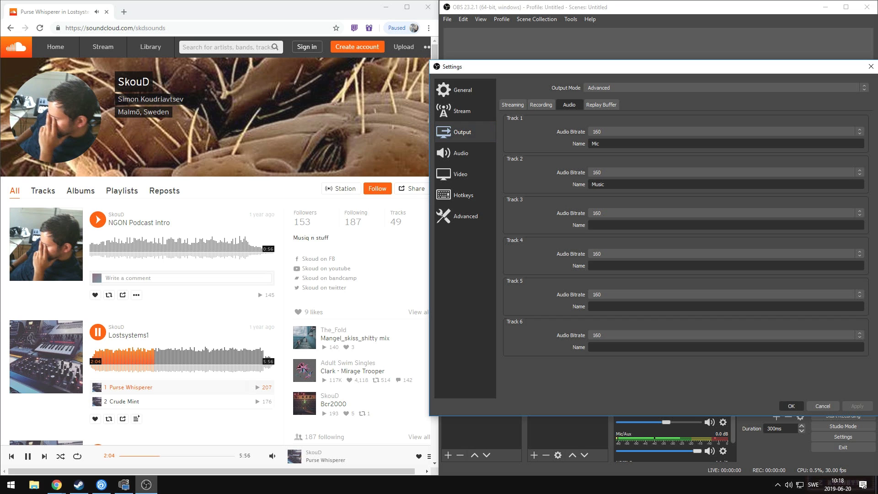
pyautogui.press('Escape')
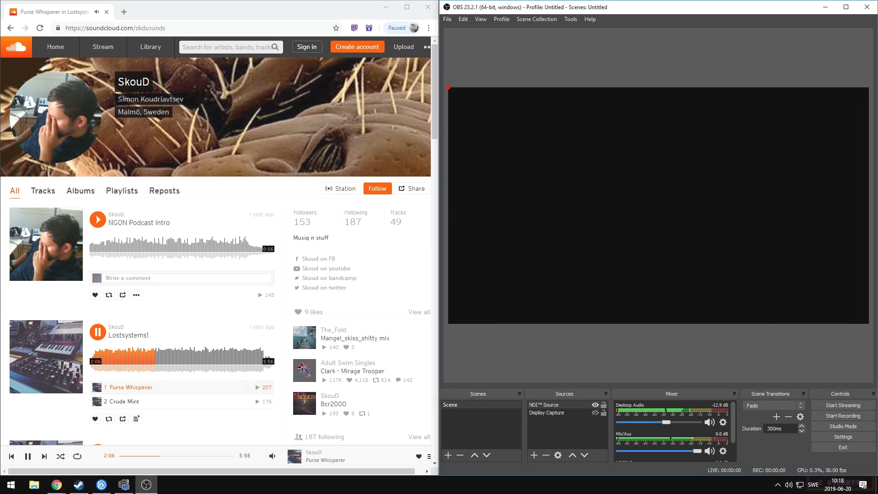
# - Show Advanced Audio Properties for all mixer sources to review their track assignments
pyautogui.rightClick(677, 409)
pyautogui.click(718, 403)
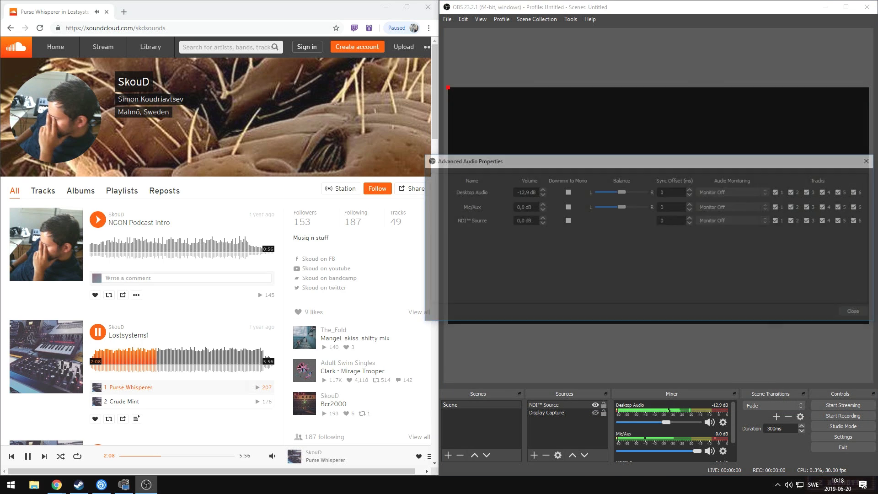
pyautogui.moveTo(598, 167); pyautogui.dragTo(581, 169)
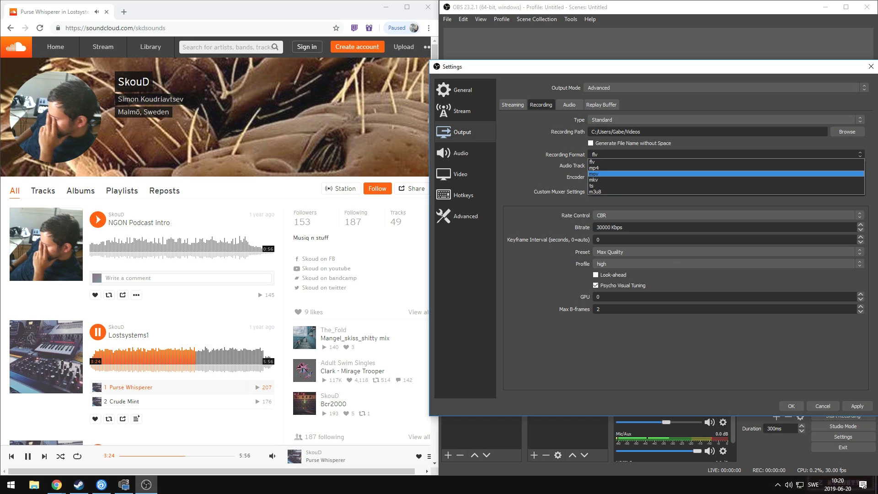
# - Set the recording format to mov and enable Audio Track 2 for recording
pyautogui.press('Up')
pyautogui.press('Return')
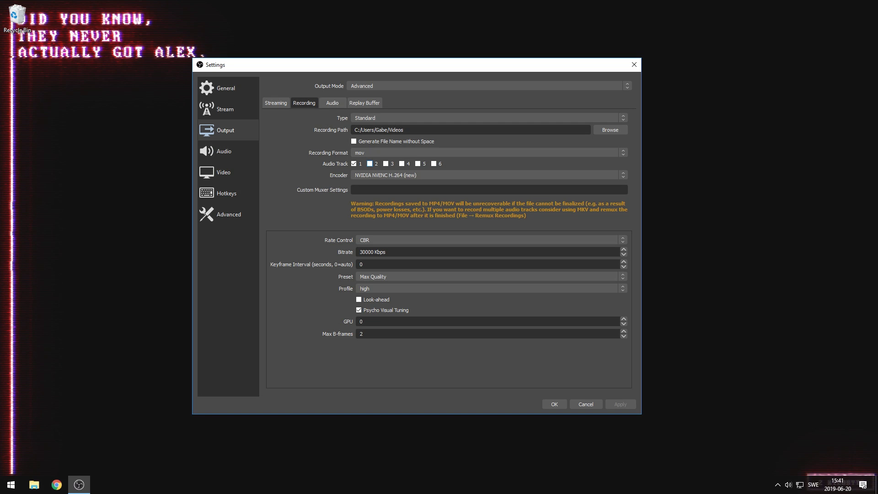
pyautogui.click(370, 164)
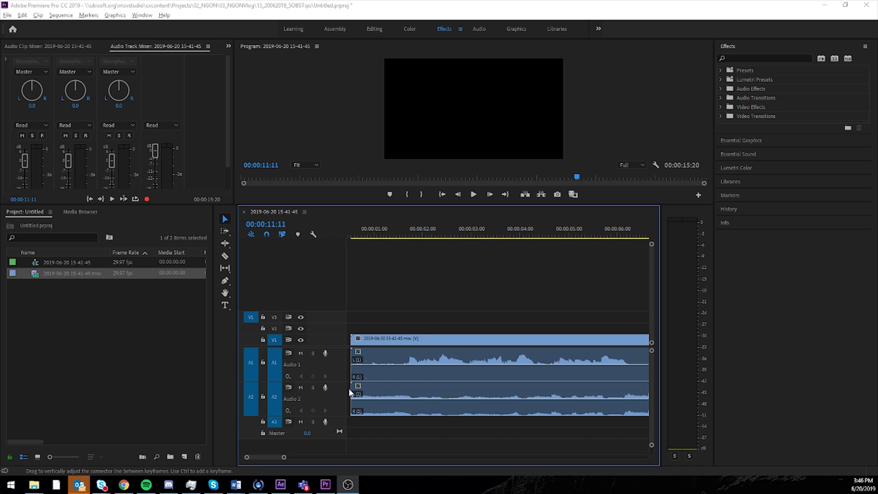
# - Unlink the recorded clip's audio from its video and delete the A2 audio clip
pyautogui.click(366, 389)
pyautogui.rightClick(404, 393)
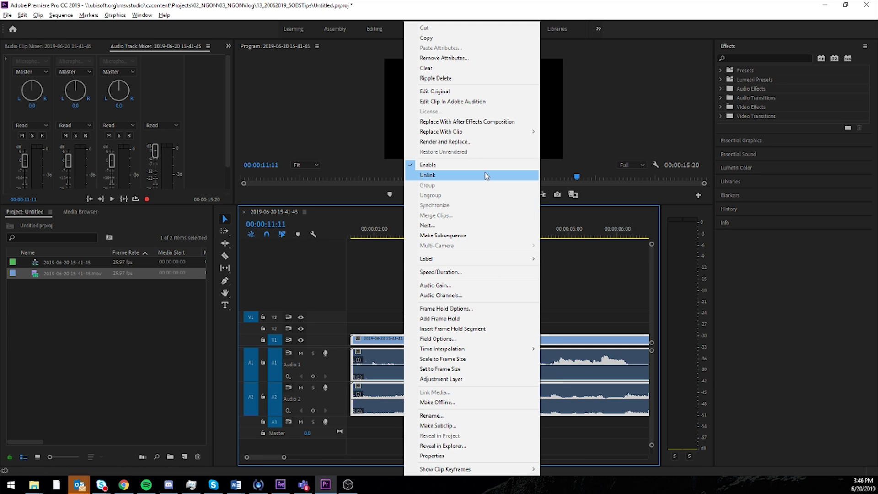
pyautogui.click(486, 176)
pyautogui.click(490, 391)
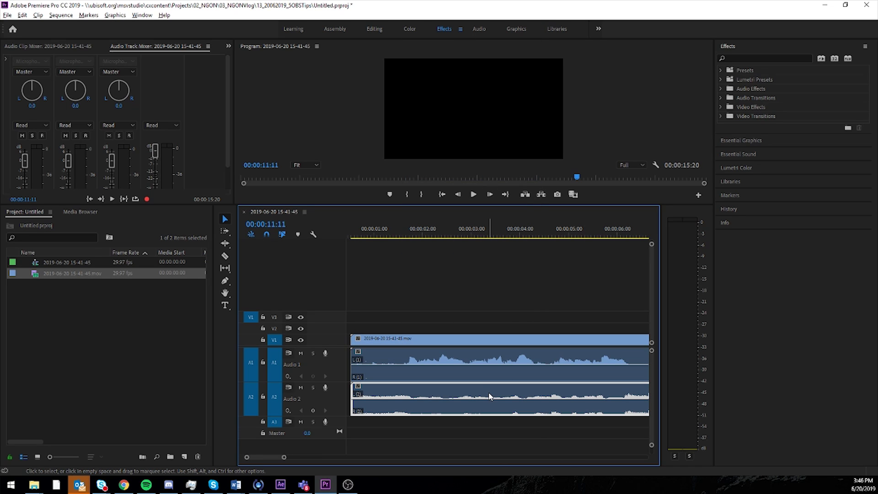
pyautogui.press('Delete')
pyautogui.moveTo(420, 229); pyautogui.dragTo(492, 233)
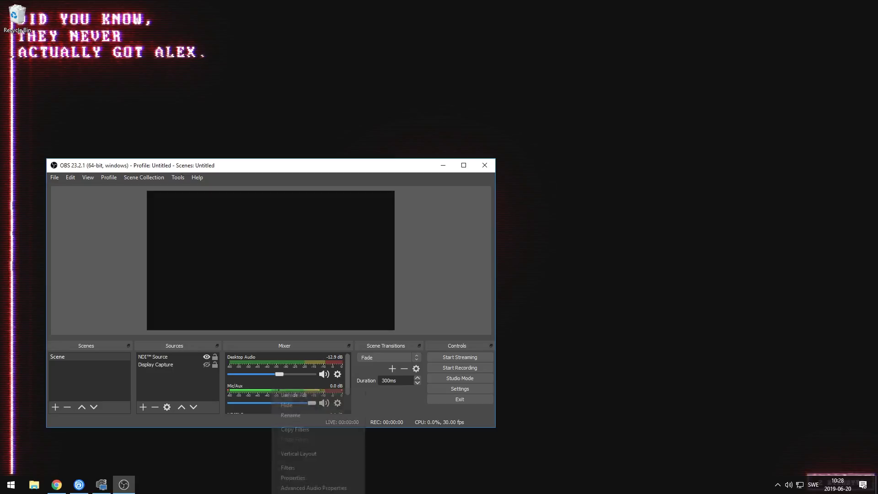
# - Bring up the Mic/Aux Filters window and move it to the upper right
pyautogui.click(293, 468)
pyautogui.moveTo(210, 129); pyautogui.dragTo(612, 15)
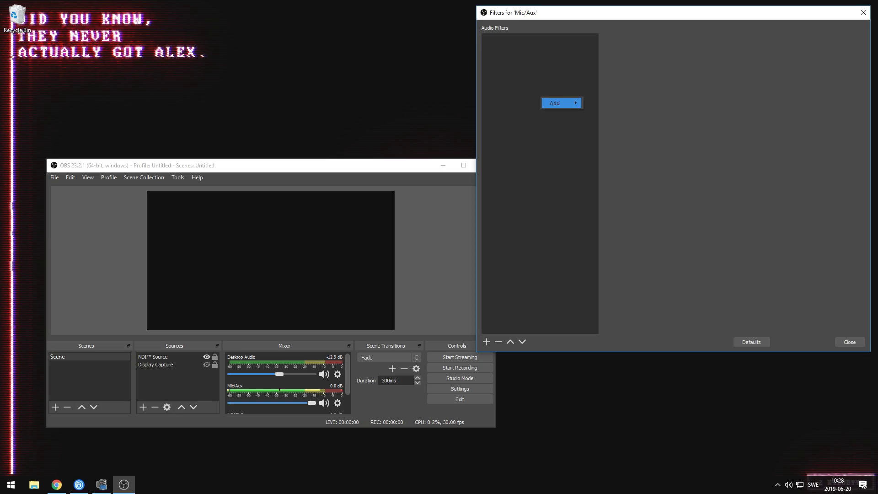
# - Add a Compressor filter to Mic/Aux (5:1 ratio, -18 dB threshold, 2.4 dB gain)
pyautogui.moveTo(560, 103)
pyautogui.press('Return')
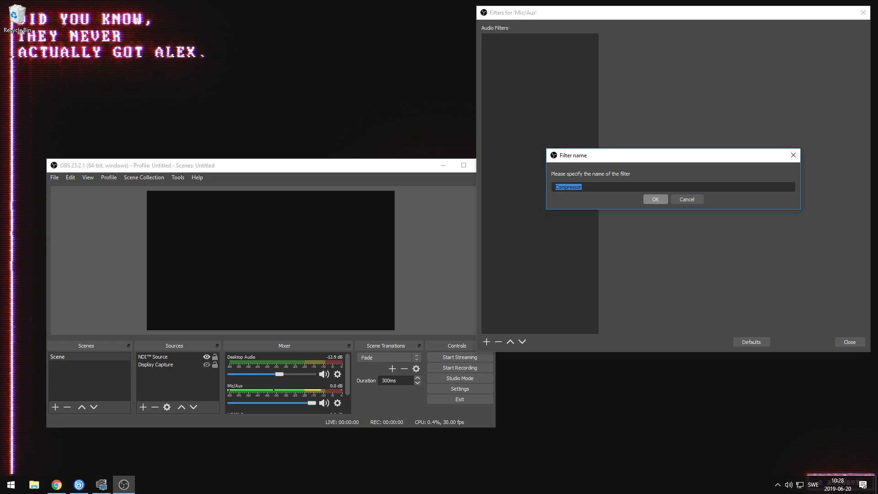
pyautogui.press('Return')
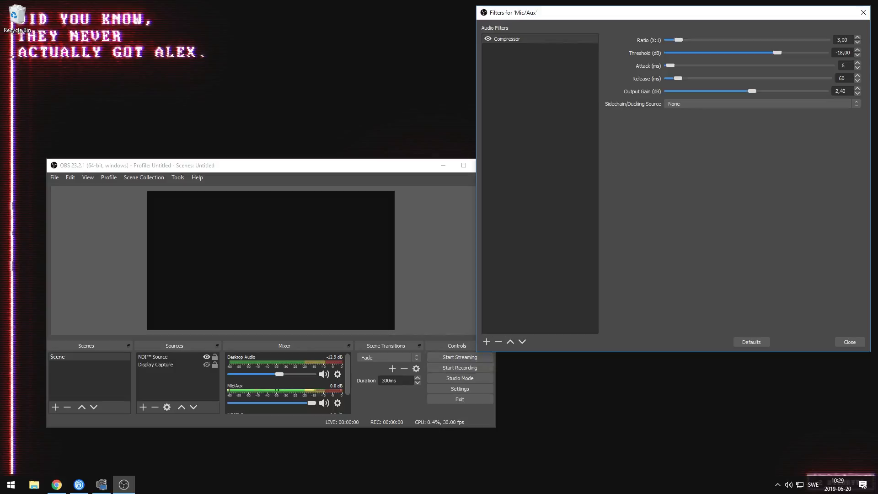
# - Add a Limiter filter to Mic/Aux with its threshold at -6 dB
pyautogui.press('Right')
pyautogui.press('Down')
pyautogui.press('Down')
pyautogui.press('Down')
pyautogui.press('Down')
pyautogui.press('Down')
pyautogui.press('Return')
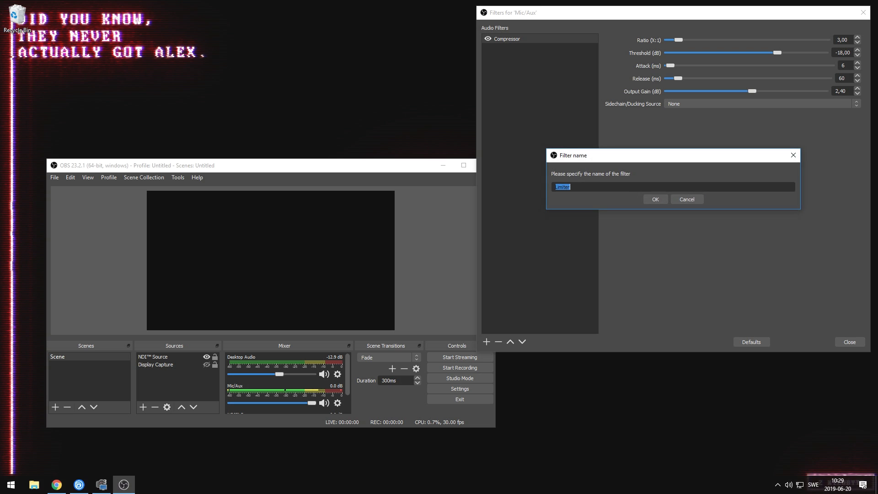
pyautogui.press('Return')
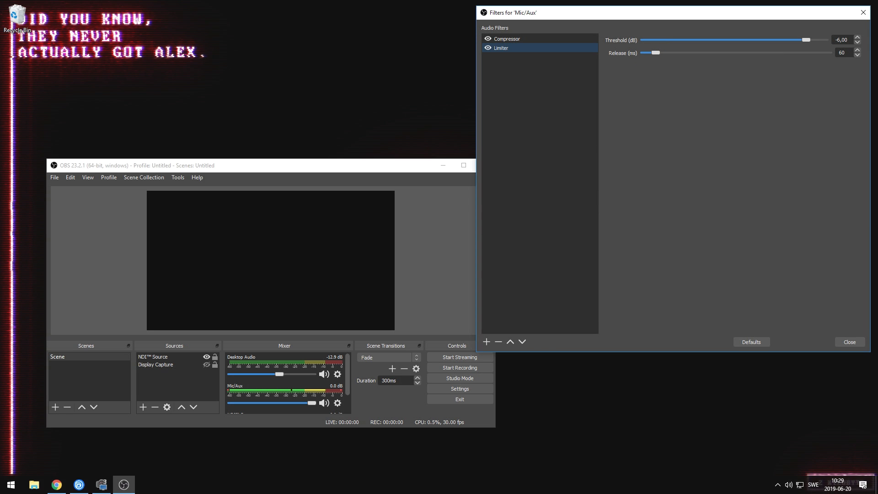